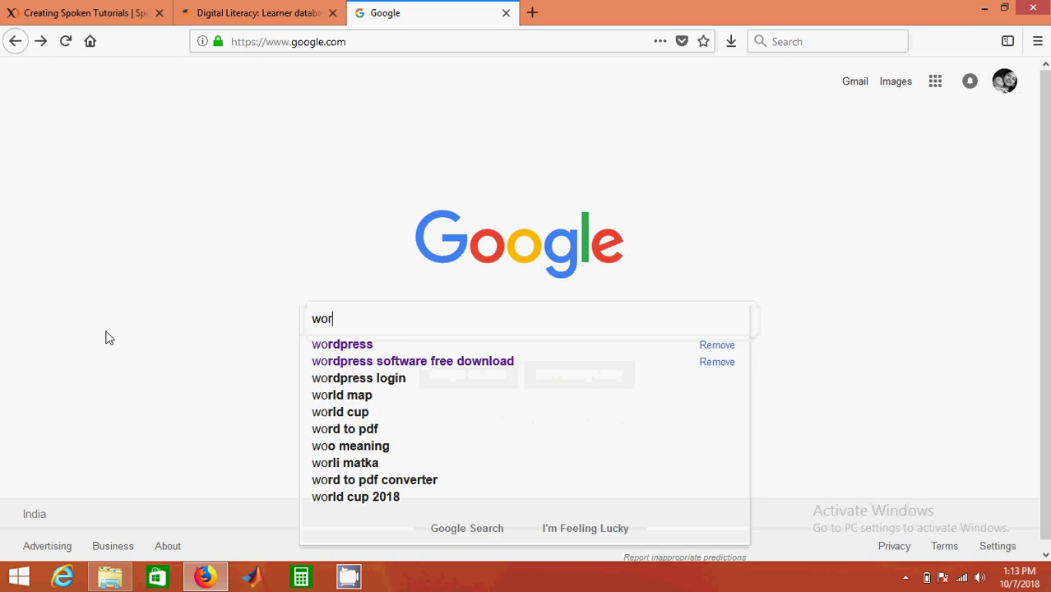
Find the official WordPress.com site through a Google search for "wordpress" and get started with creating a site
type("ss")
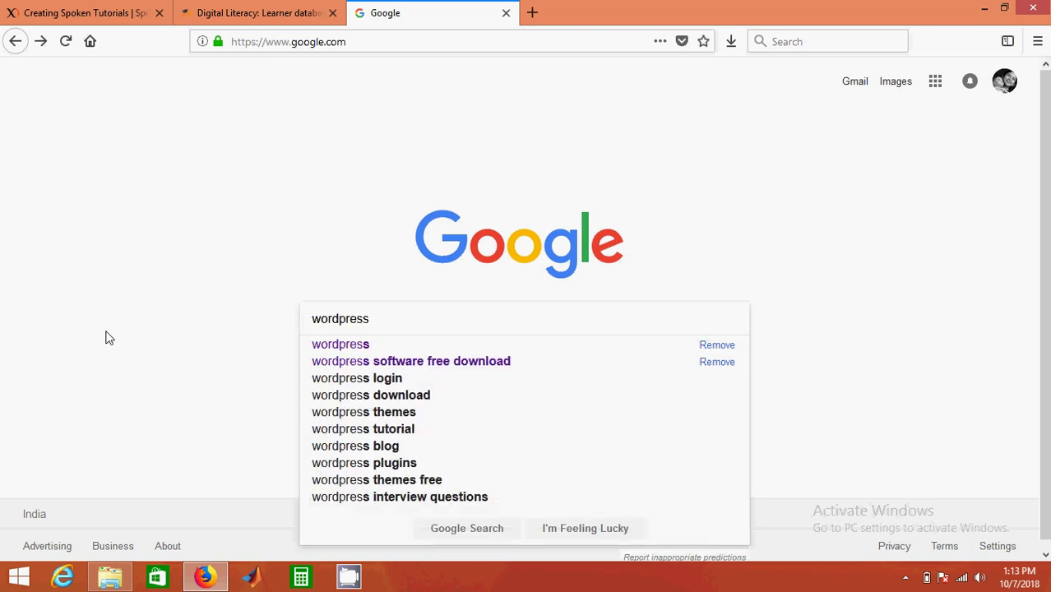
key("Return")
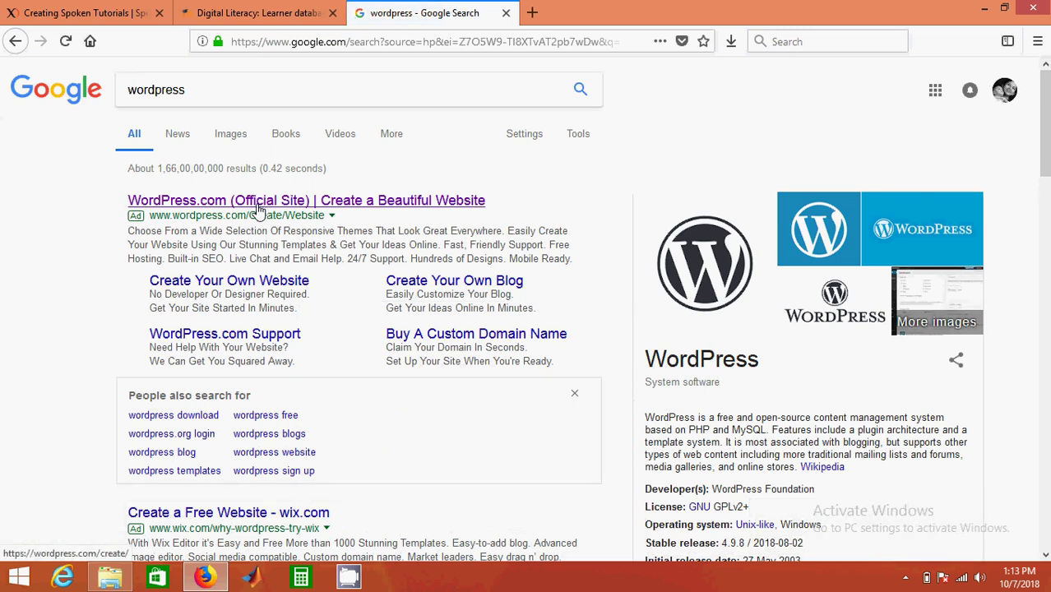
left_click(260, 210)
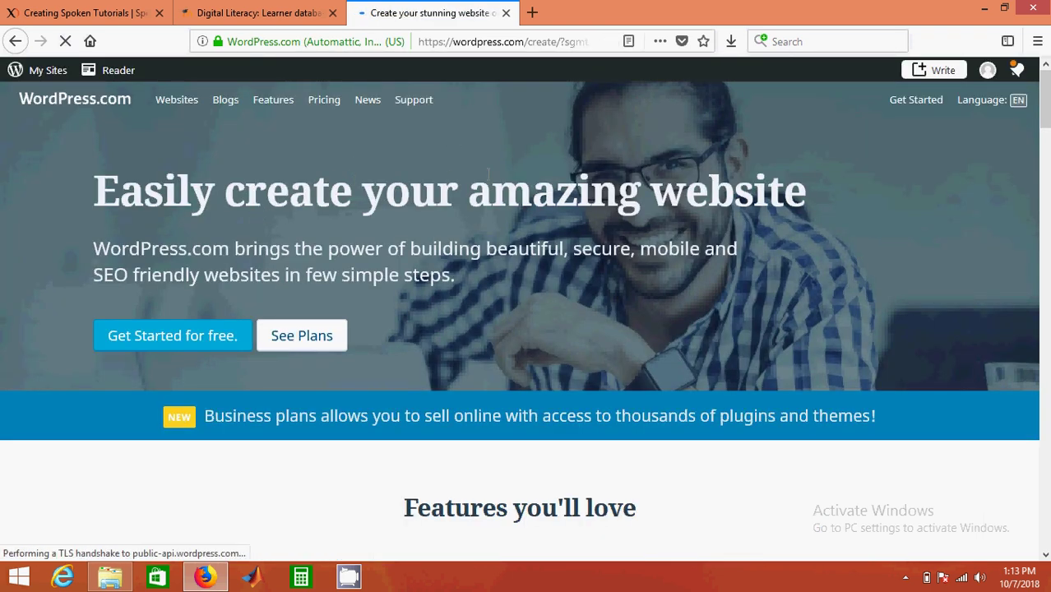
left_click(930, 107)
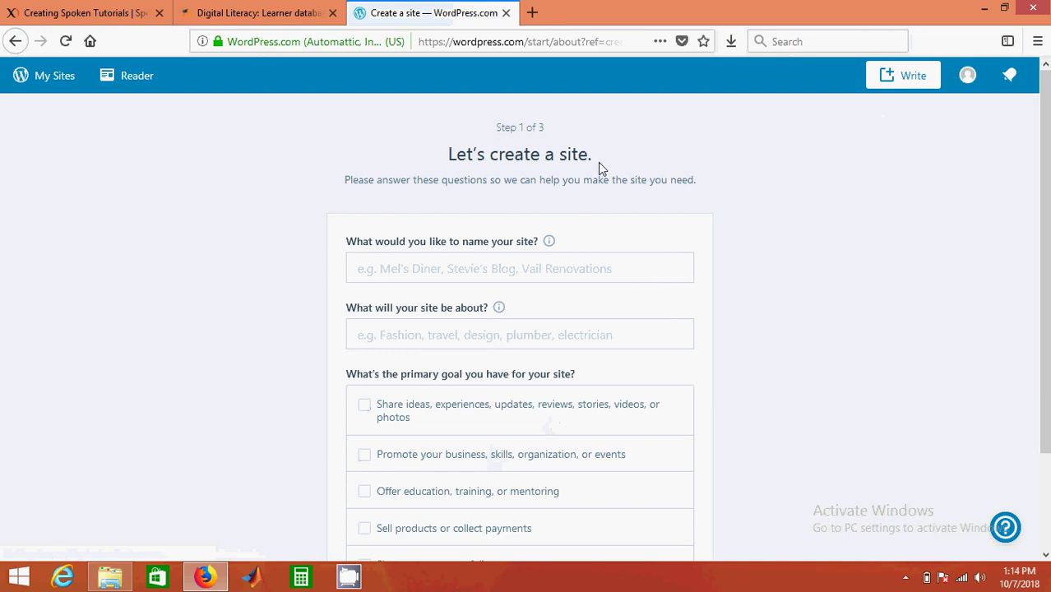
Name the new site "Mysite" and set what it will be about to Education
left_click(389, 262)
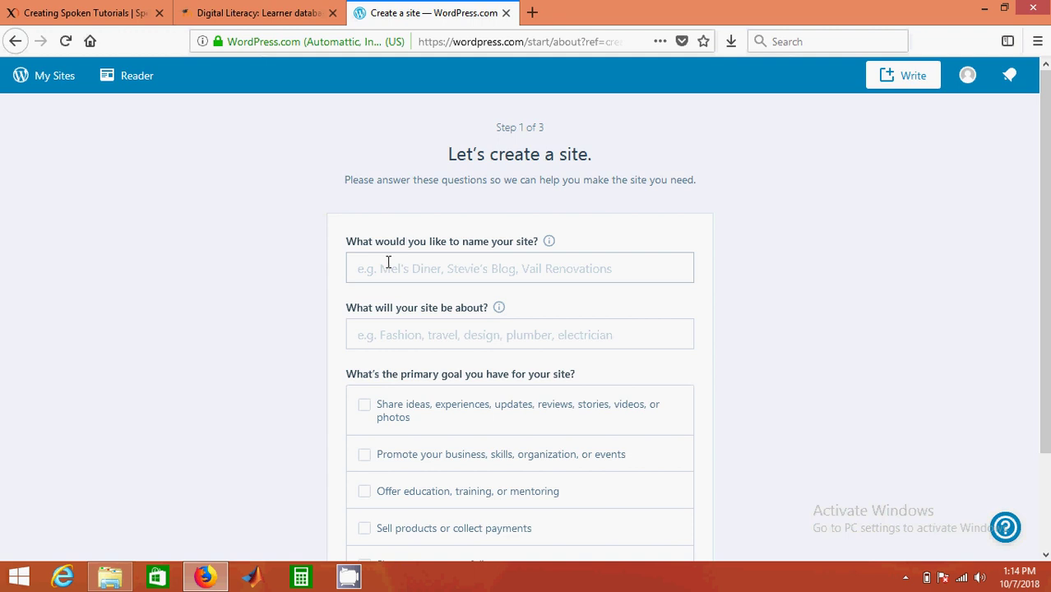
left_click(389, 261)
type("Mysite")
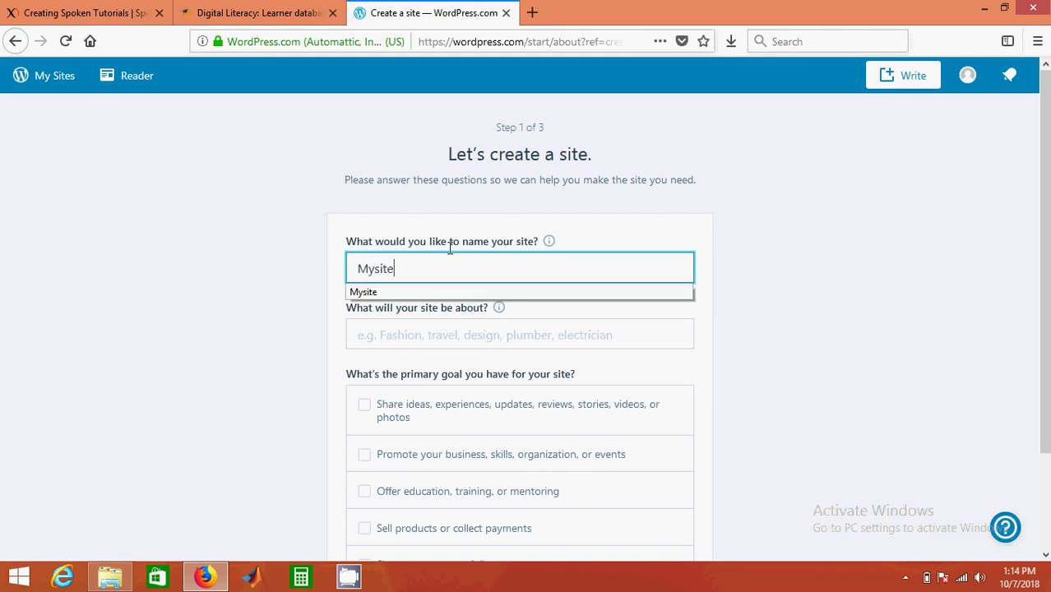
left_click(447, 338)
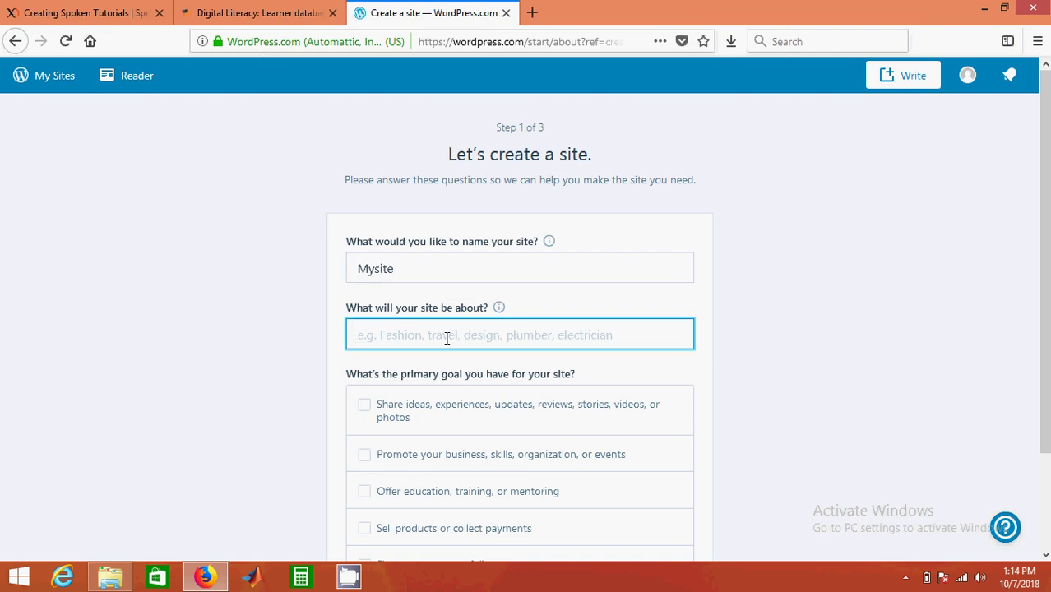
type("e")
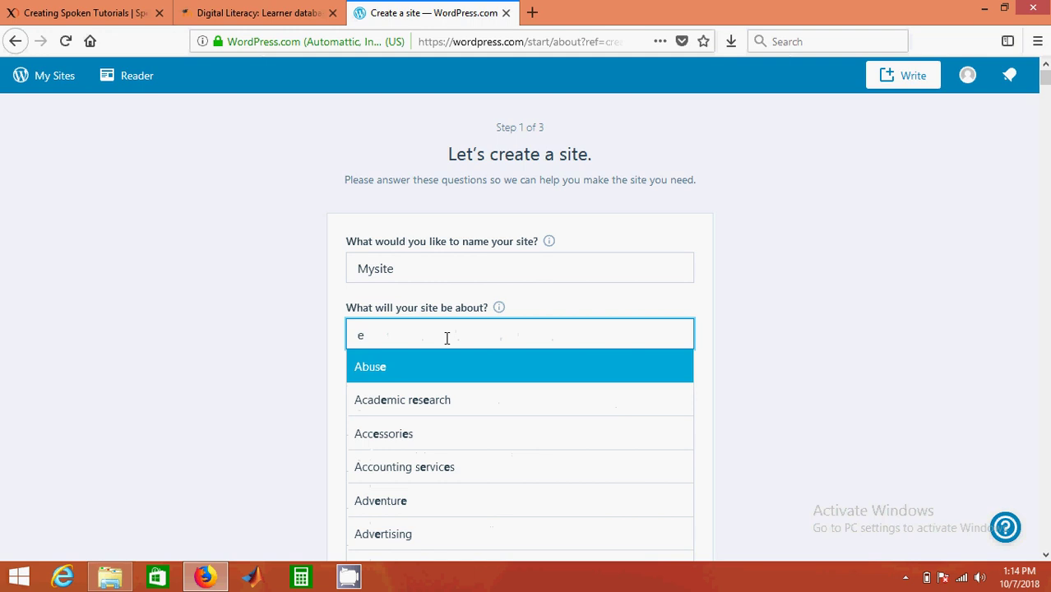
type("ducatio")
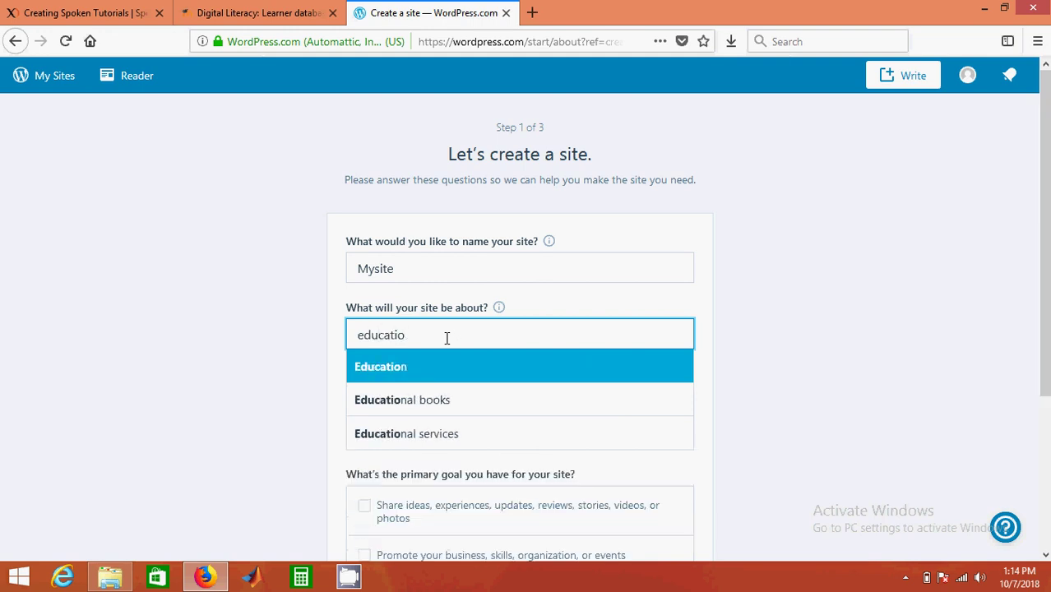
type("n")
left_click(437, 372)
Set the site's primary goal to "Offer education, training, or mentoring" and continue to the address step
scroll(342, 345, "down", 3)
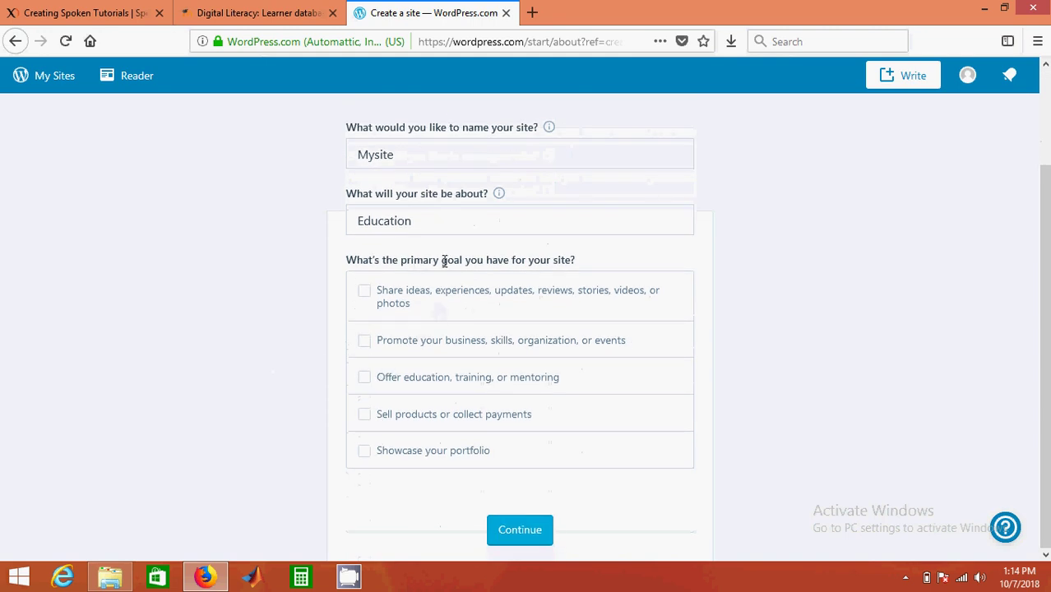
left_click(366, 381)
left_click(531, 537)
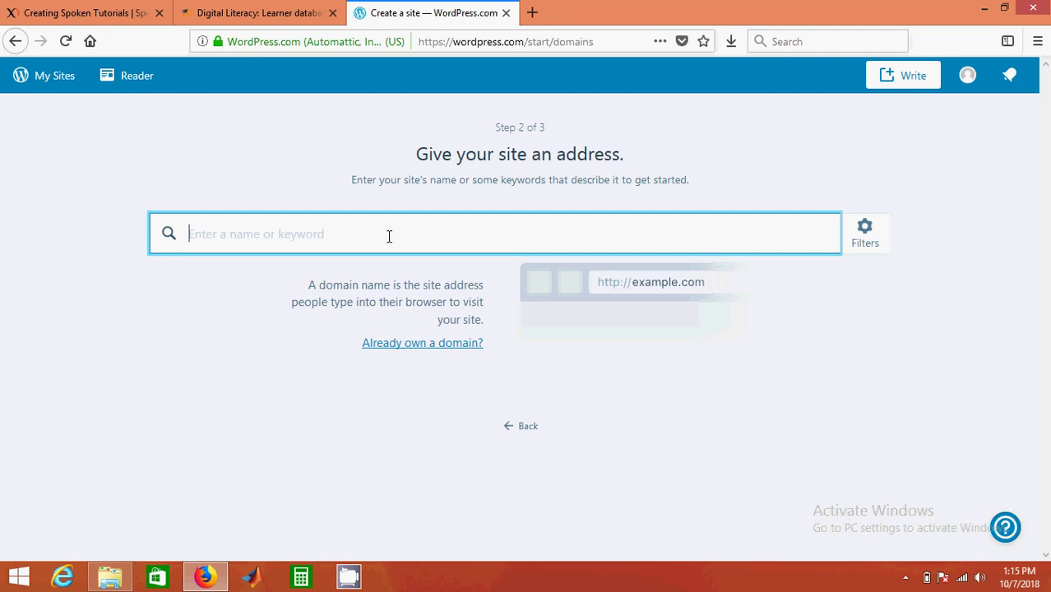
Give the site the free wordpress.com address offered for "mysite" and finish creating it with the Free plan
type("my")
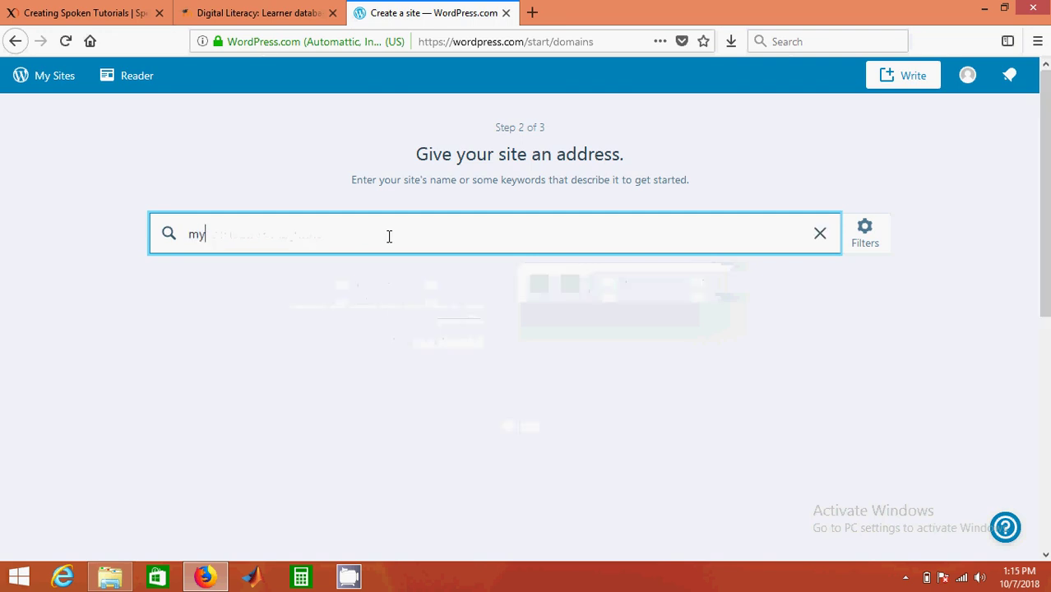
type("site")
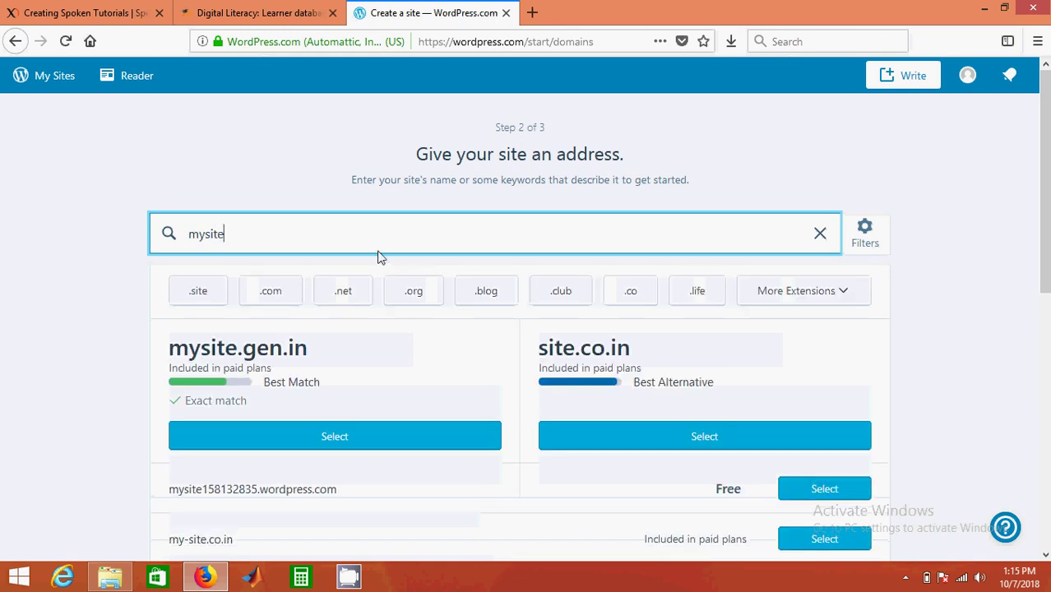
scroll(351, 385, "down", 2)
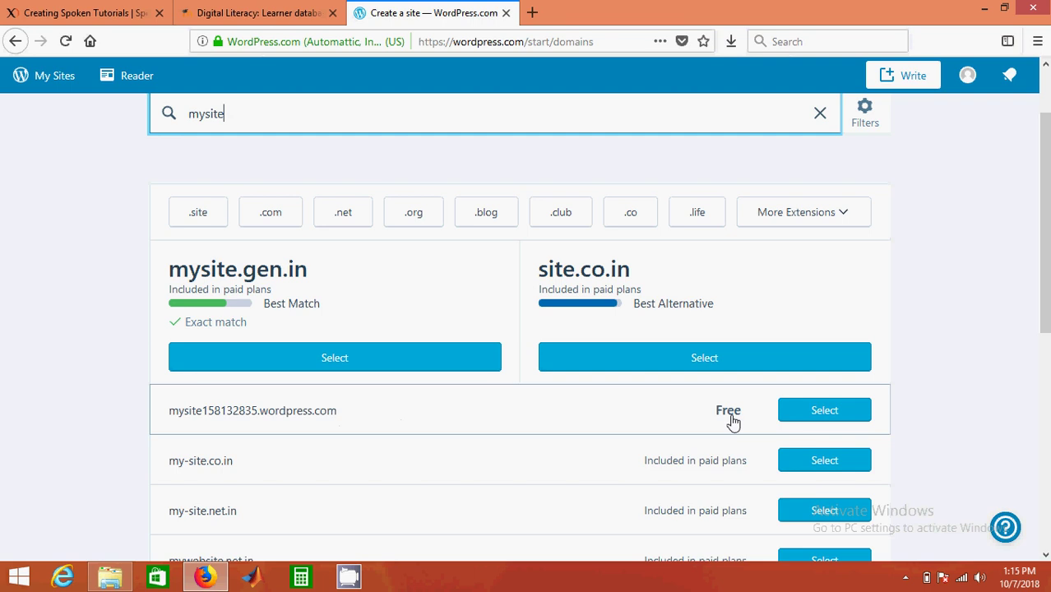
left_click(802, 412)
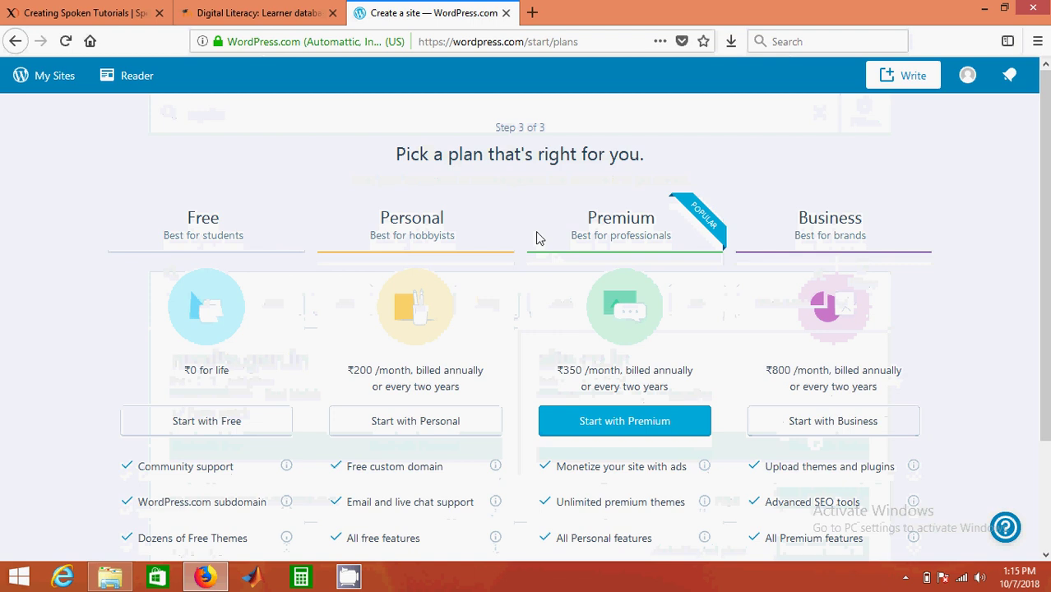
left_click(206, 429)
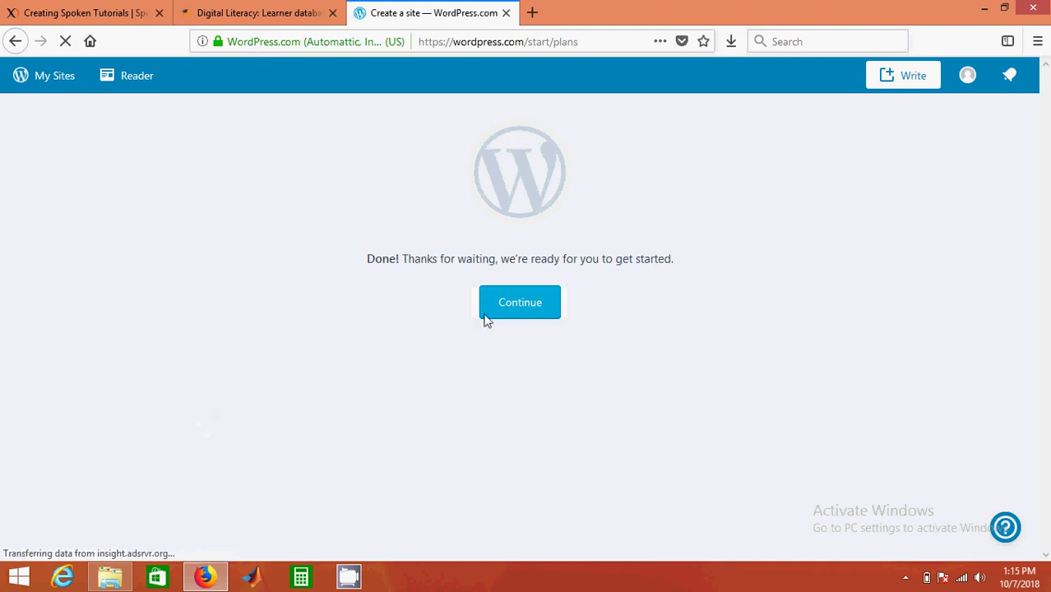
left_click(529, 305)
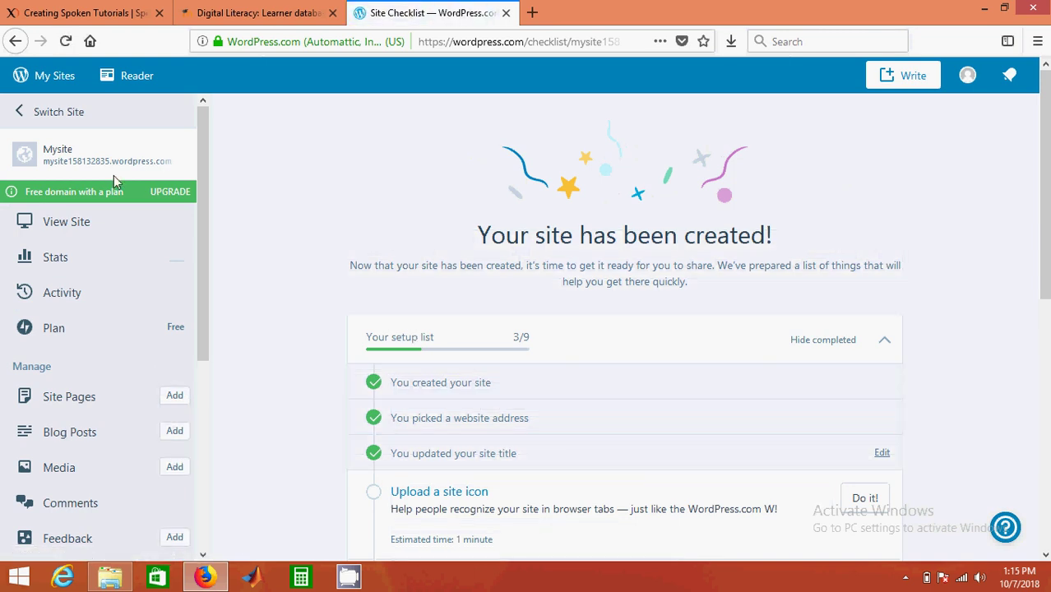
Open the theme gallery for the new site and show only the free themes
scroll(136, 263, "down", 3)
scroll(140, 280, "down", 1)
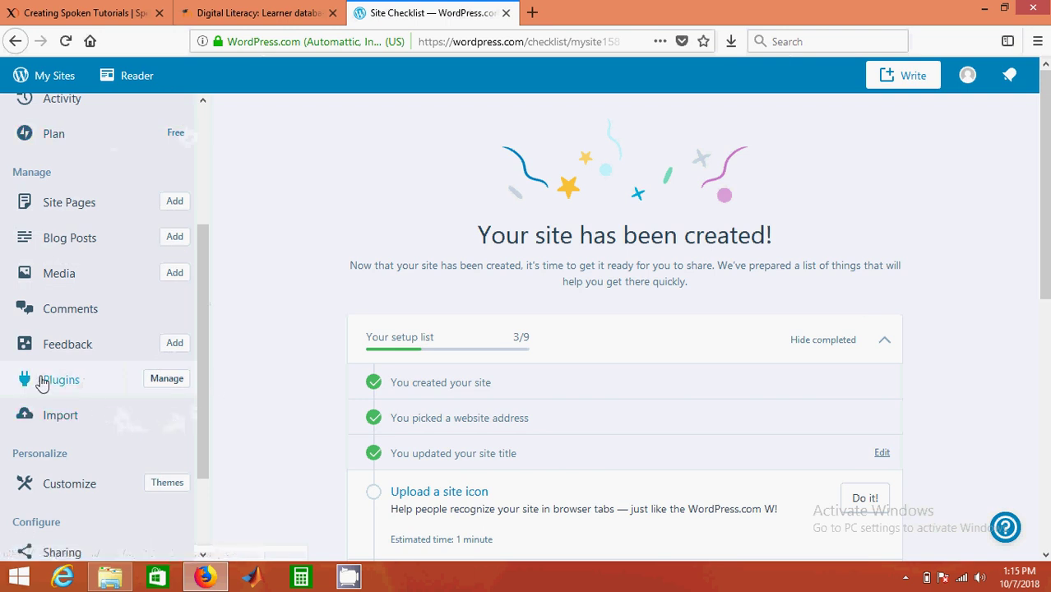
scroll(74, 362, "down", 1)
scroll(76, 374, "down", 1)
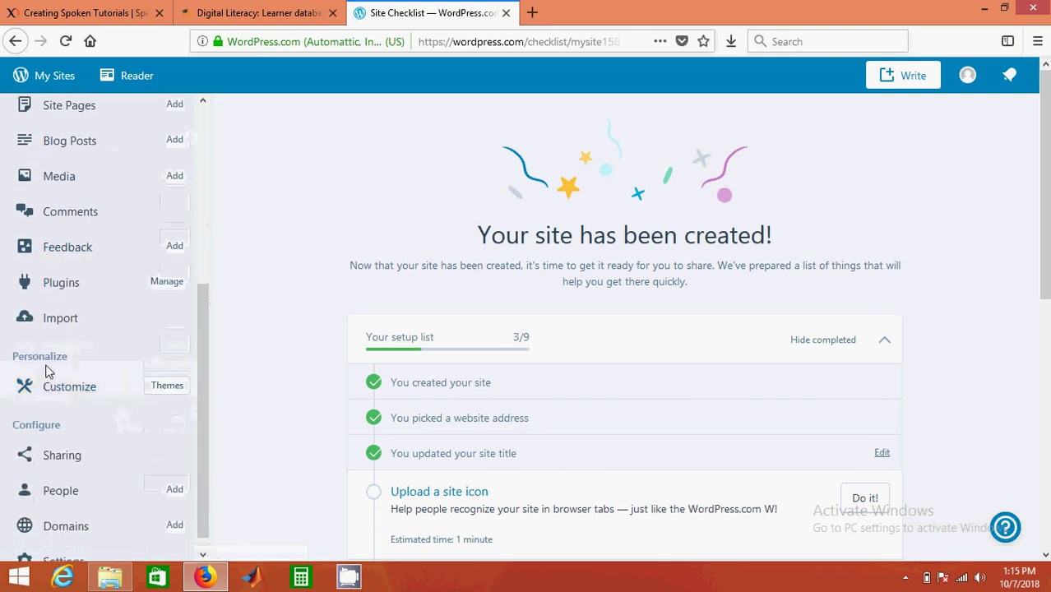
left_click(167, 386)
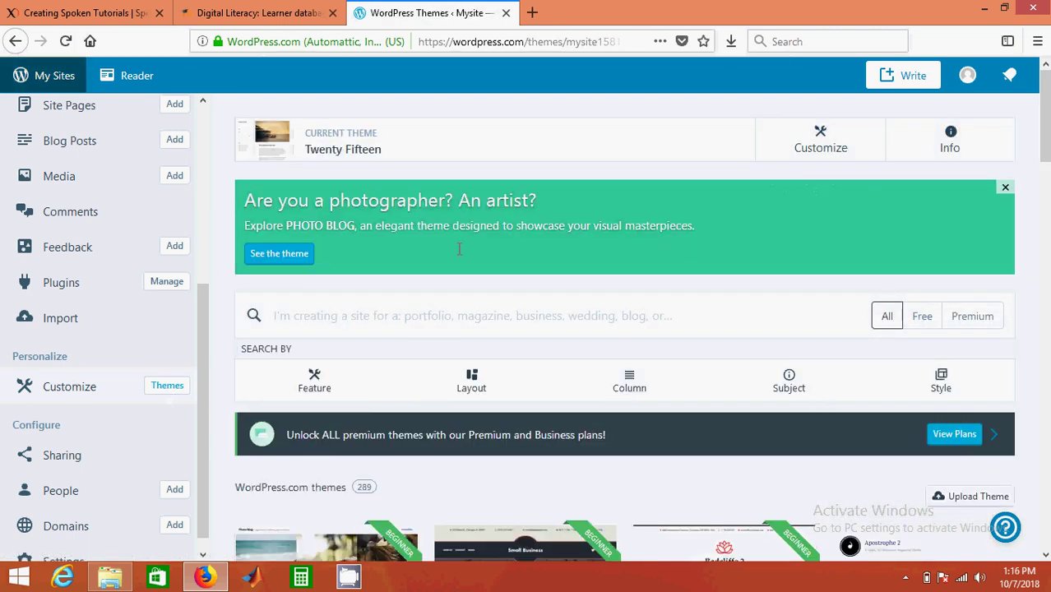
left_click(481, 378)
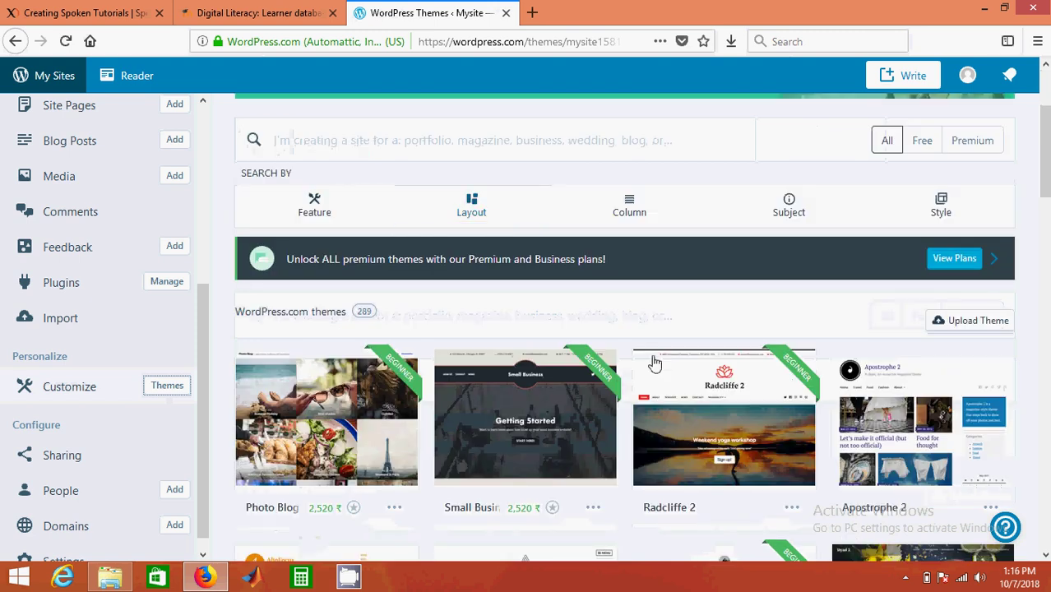
scroll(666, 352, "up", 3)
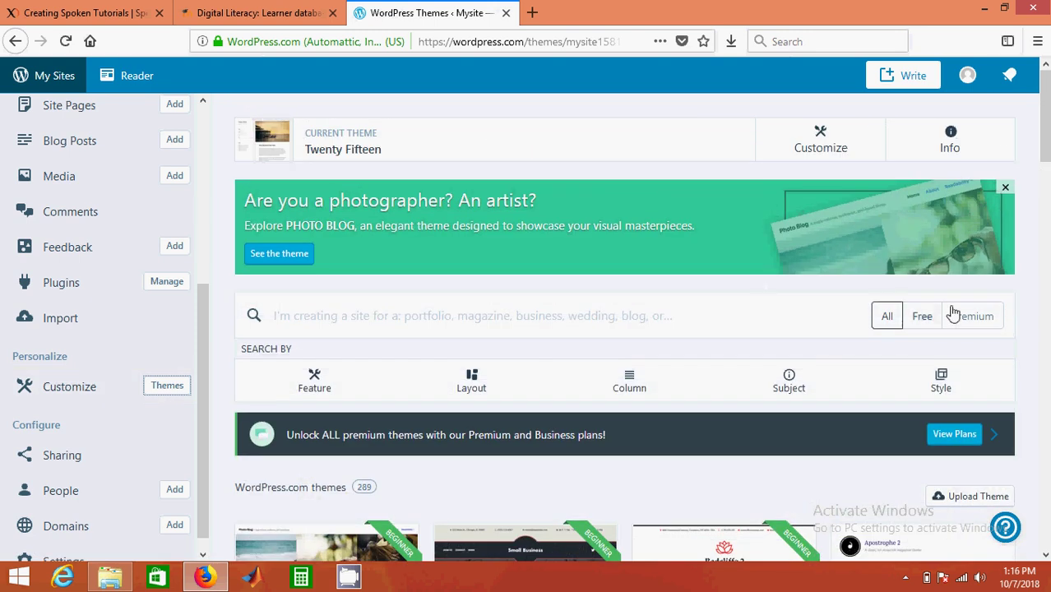
left_click(923, 317)
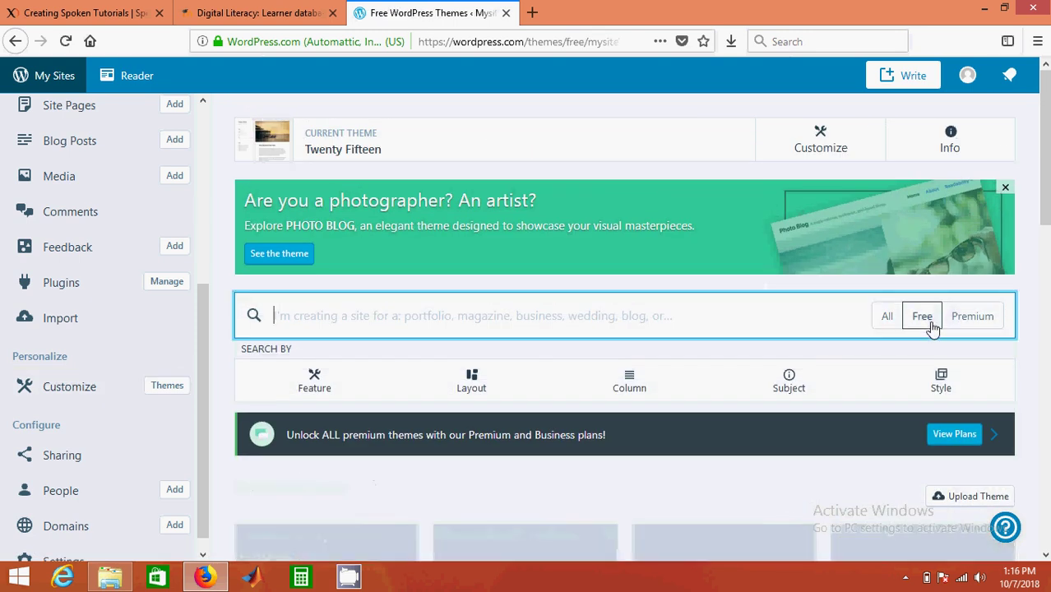
Activate the free Dara theme on the site, and look into the site customizer before closing it
scroll(521, 322, "down", 10)
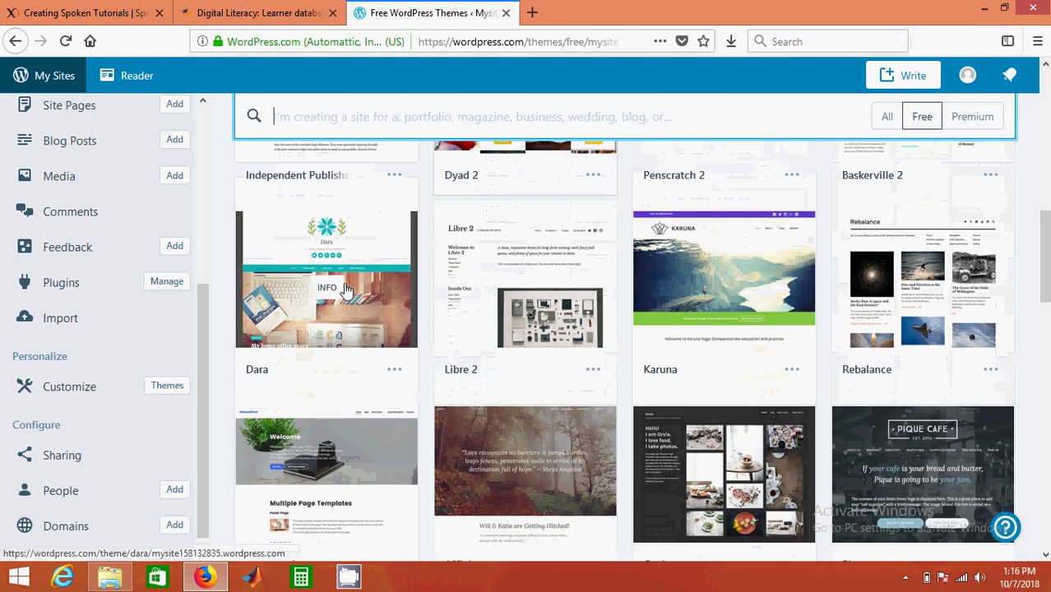
left_click(358, 315)
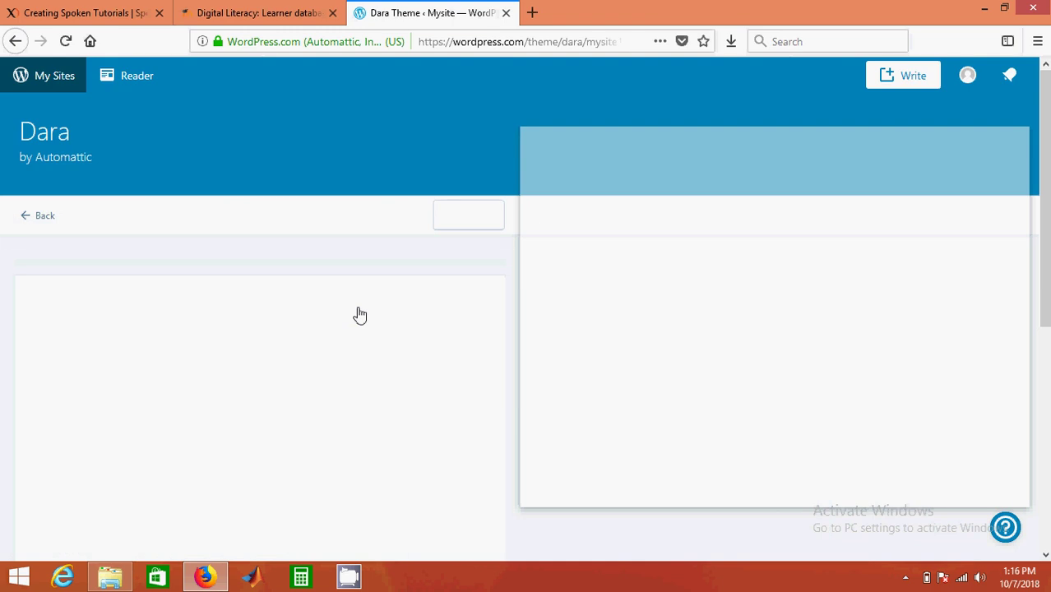
scroll(418, 329, "down", 2)
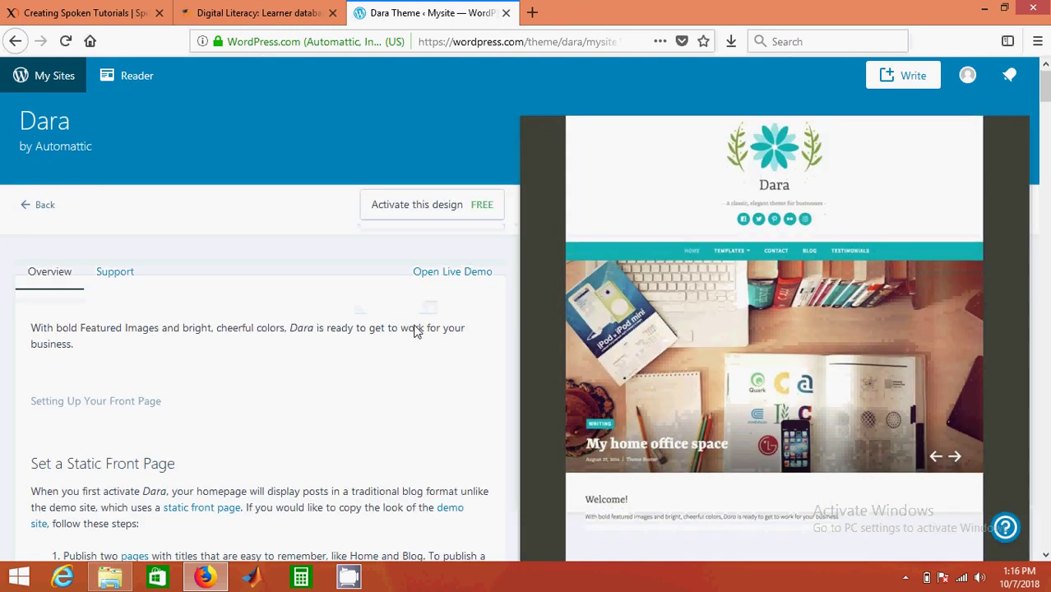
scroll(444, 202, "up", 2)
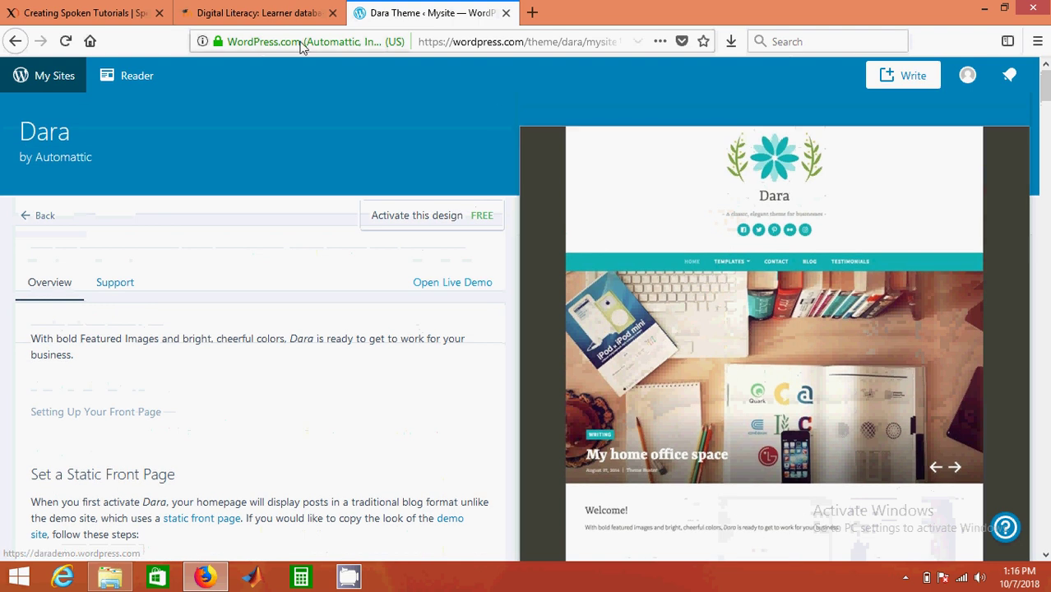
left_click(427, 217)
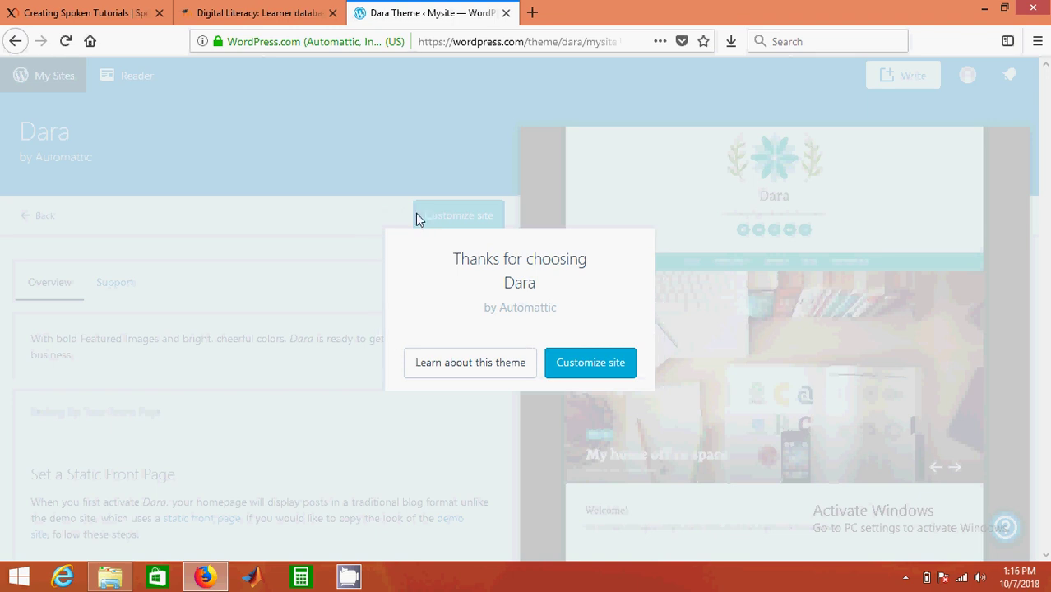
left_click(590, 371)
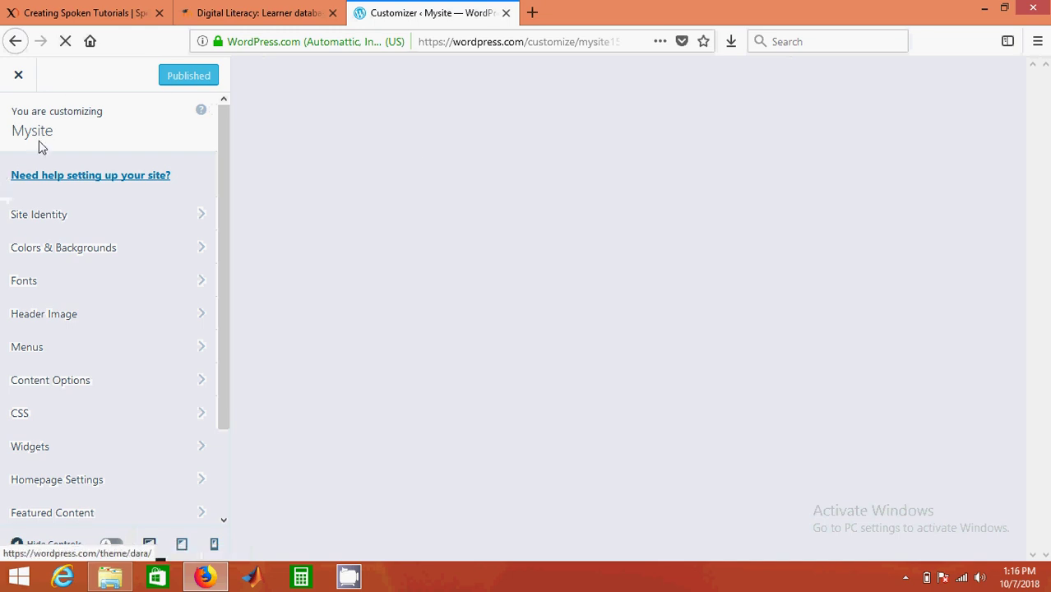
left_click(15, 76)
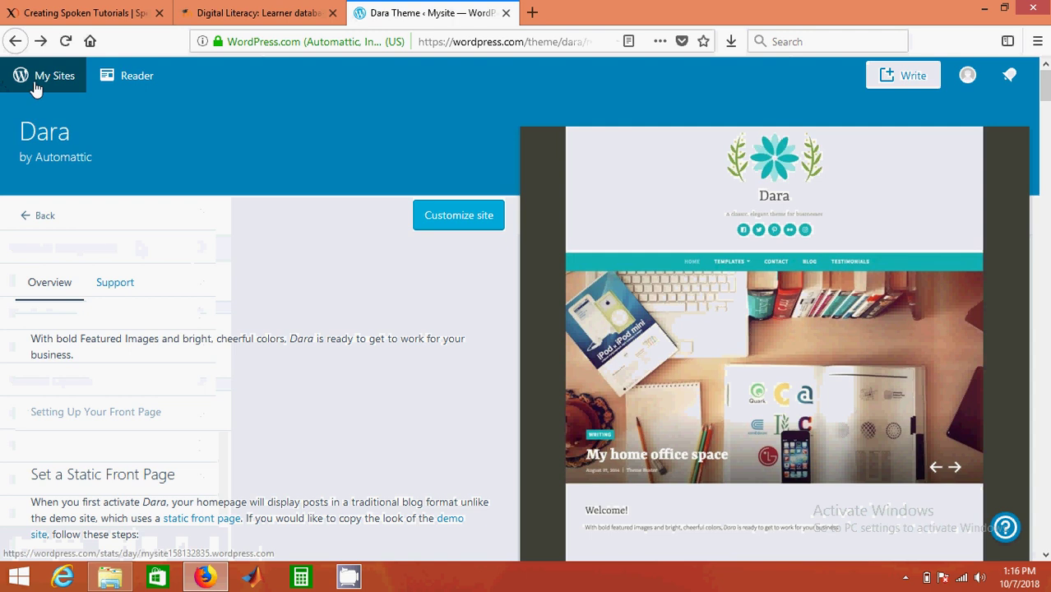
Go back to the site's dashboard and add a new site page titled "My first site"
left_click(35, 85)
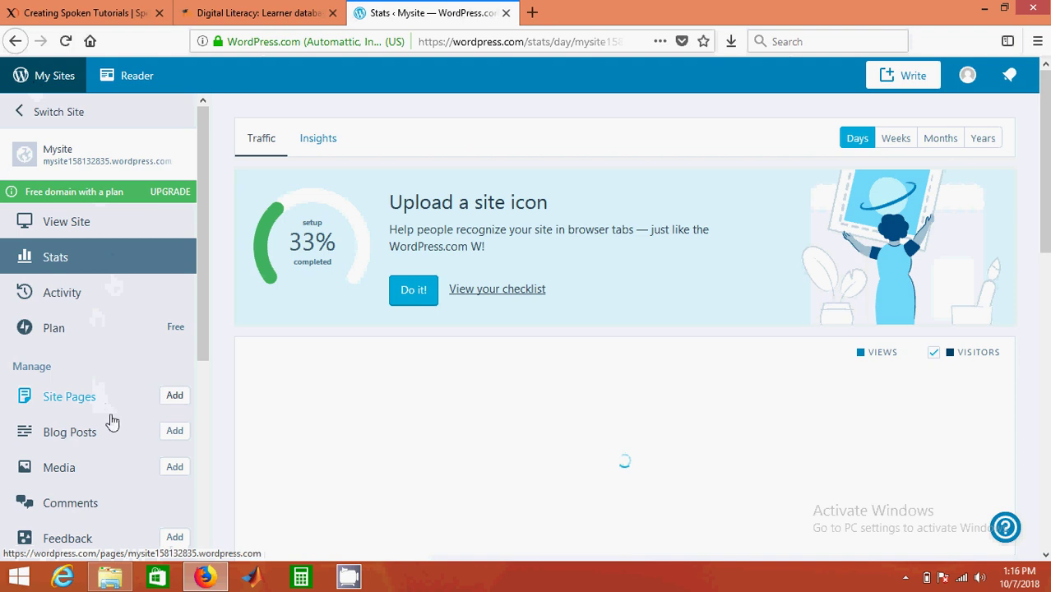
scroll(110, 428, "down", 3)
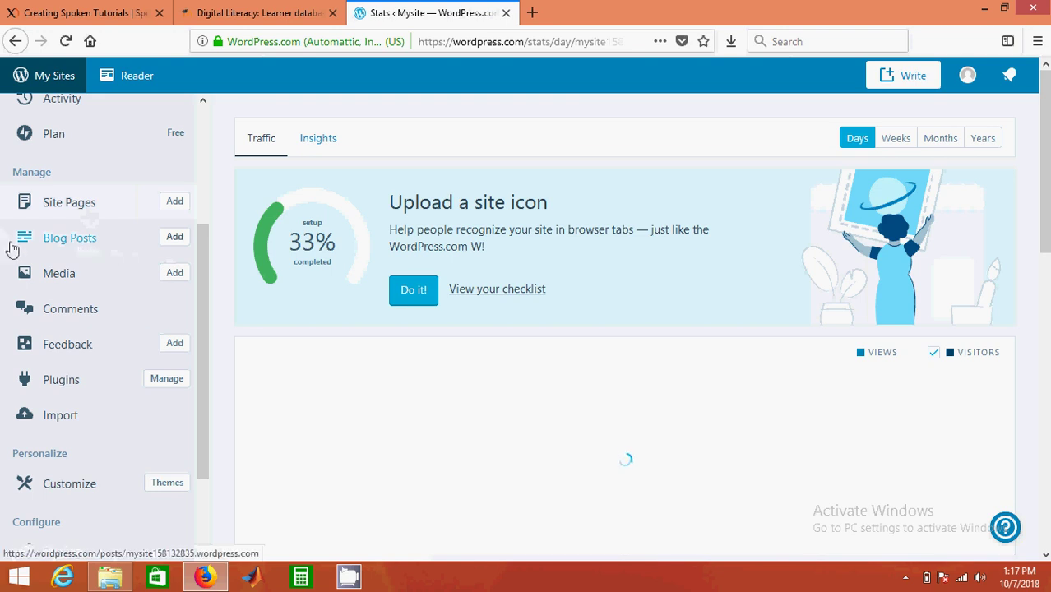
left_click(173, 208)
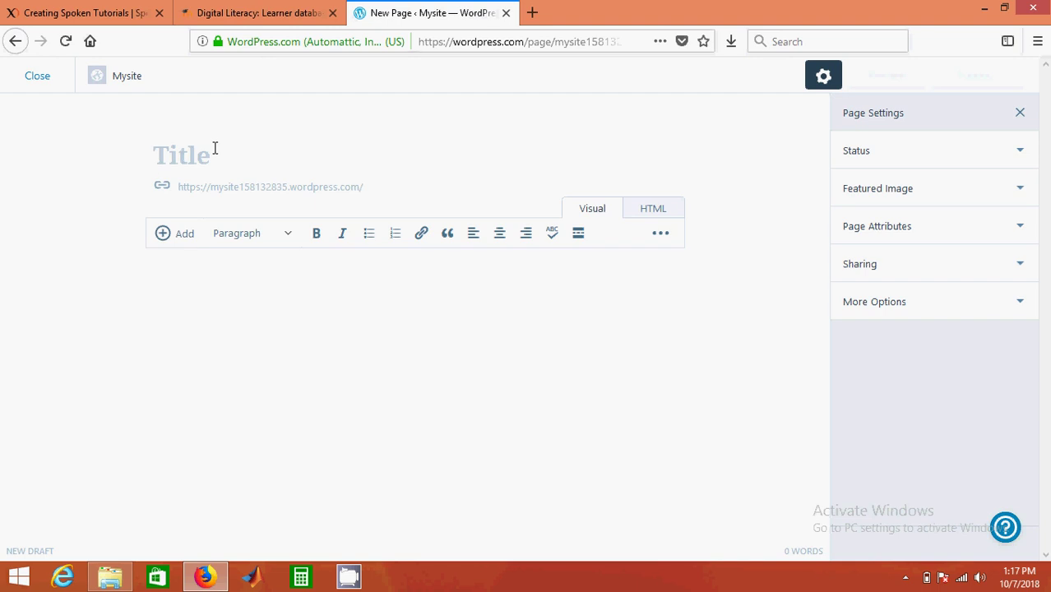
type("My fi")
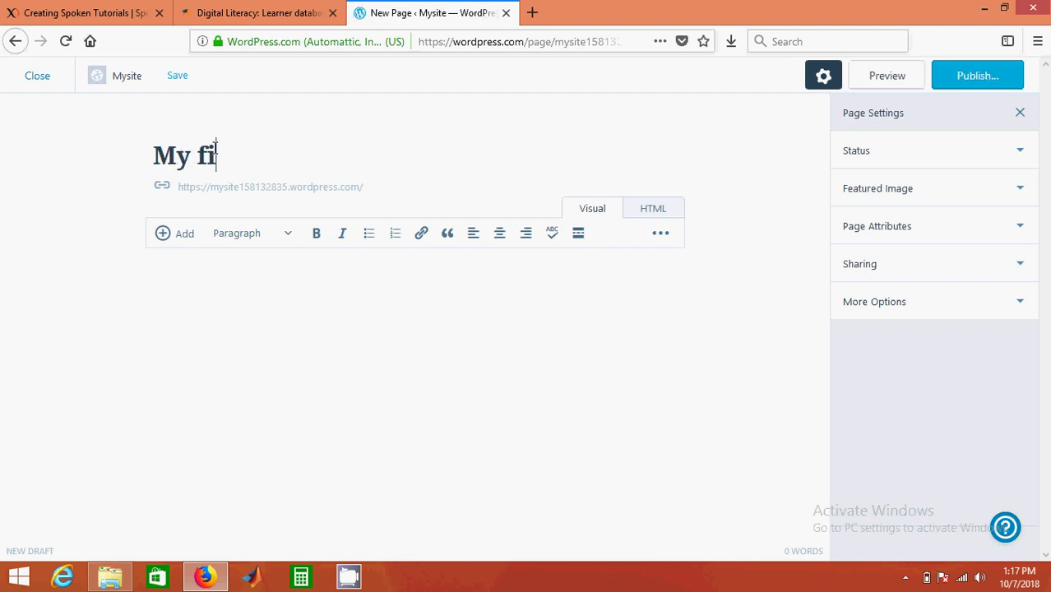
type("rst site")
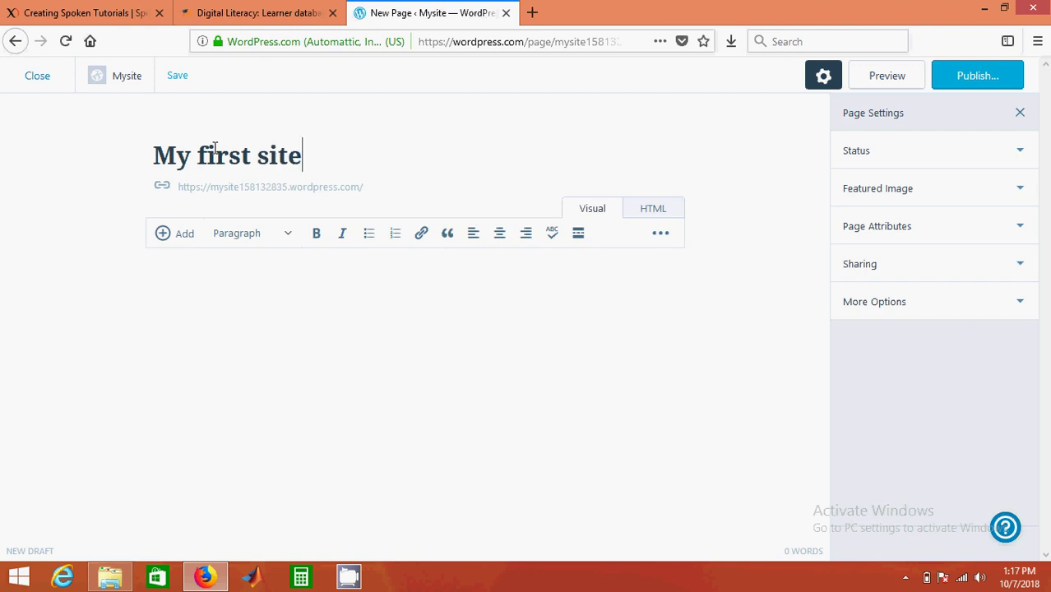
Write "This is an educational site." as the body text of the page, correcting the misspelled word
left_click(275, 275)
type("This is an")
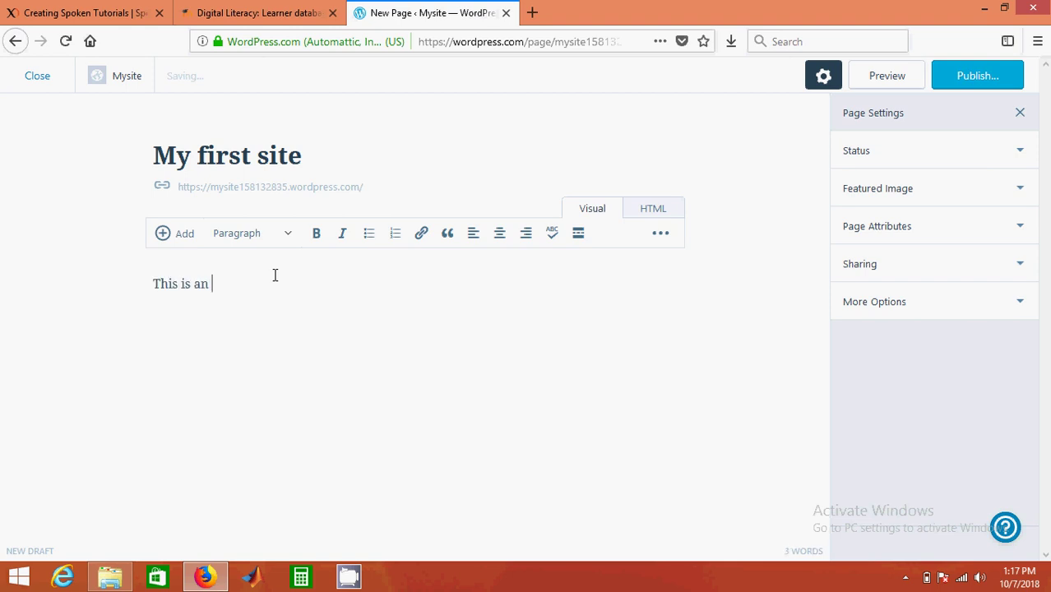
type(" educatonal si")
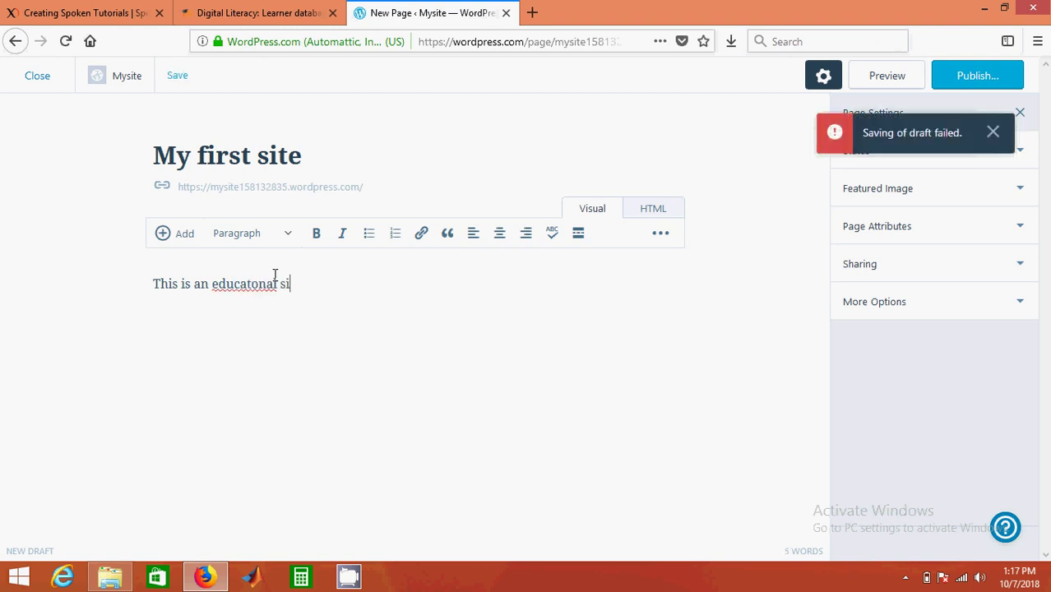
type("te")
left_click(246, 290)
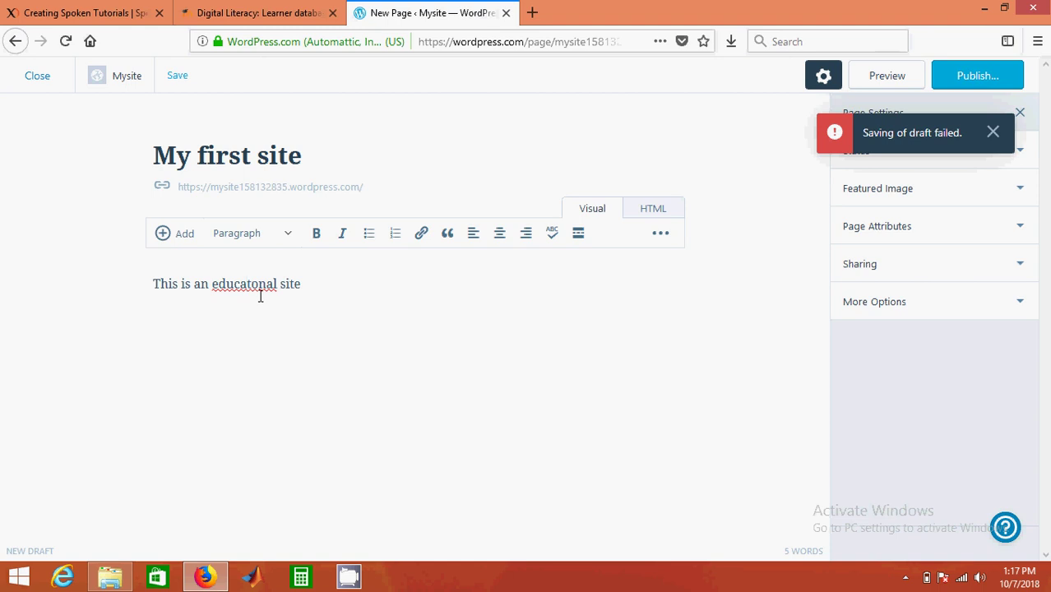
type("i")
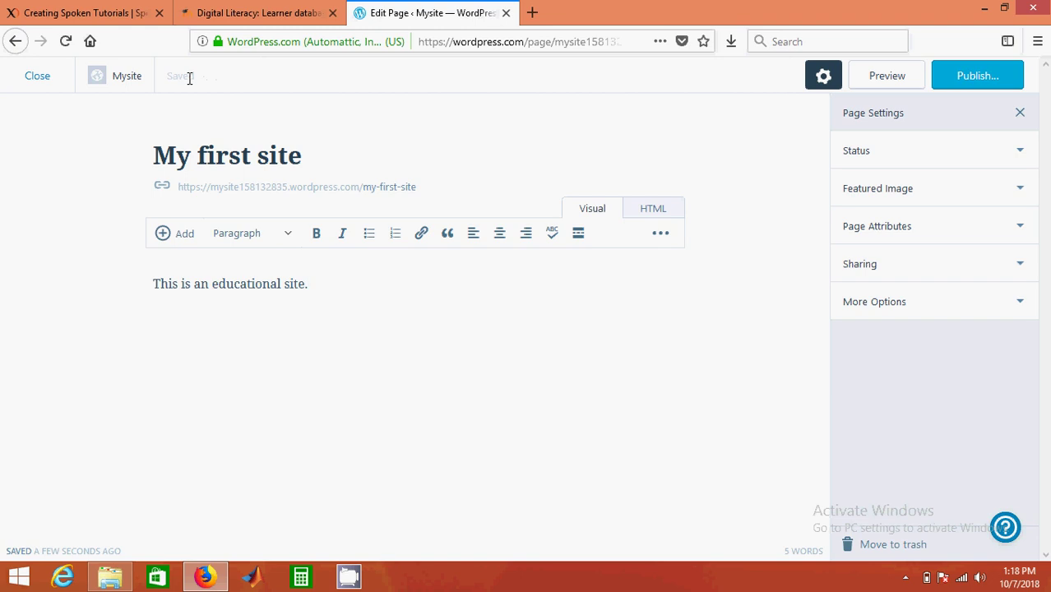
Look over the content types that can be inserted, and publish the page immediately with public visibility
left_click(184, 235)
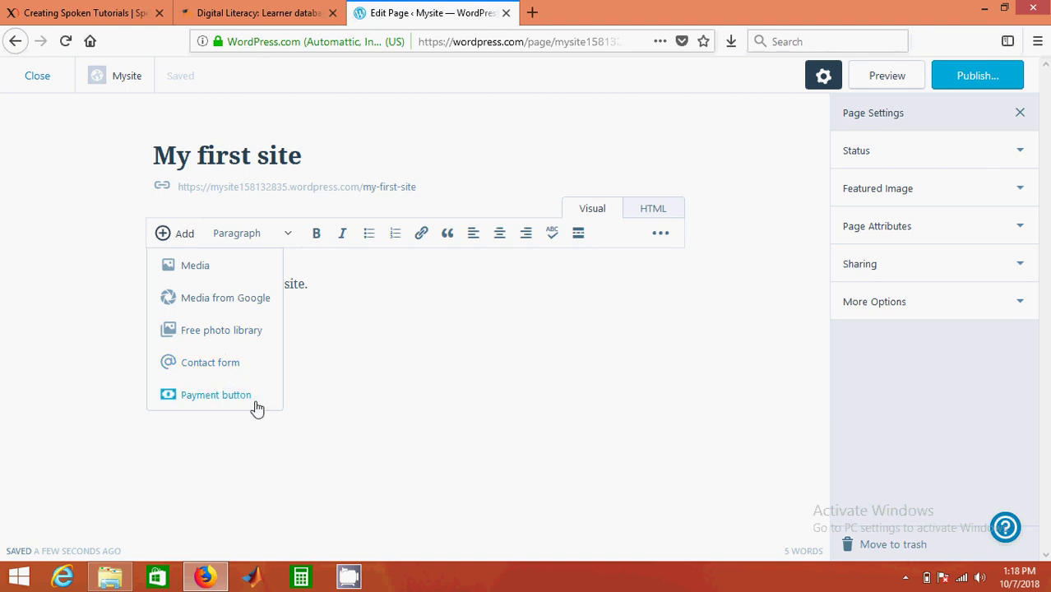
left_click(311, 398)
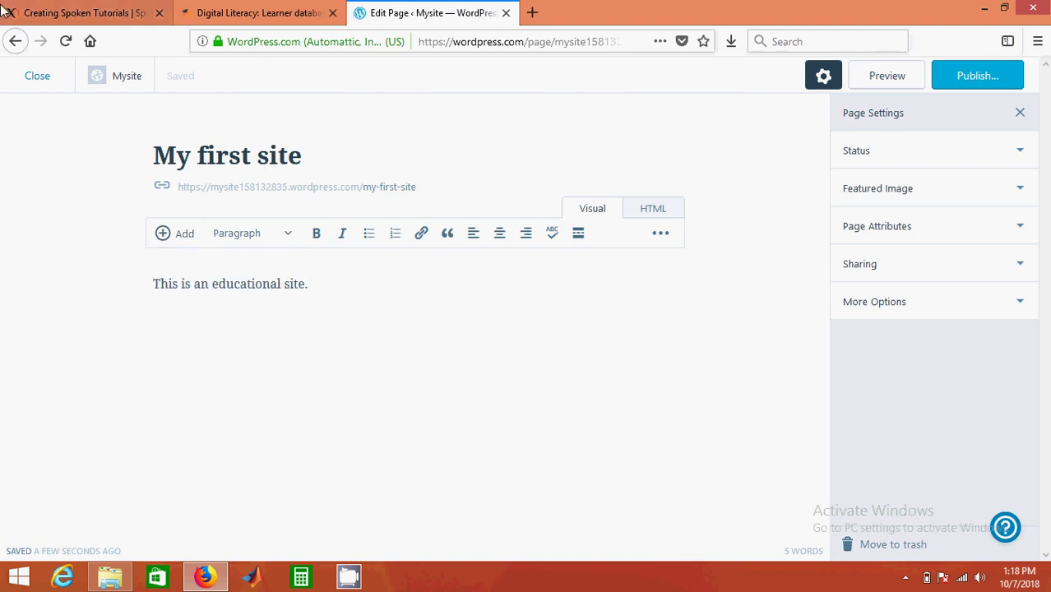
left_click(991, 81)
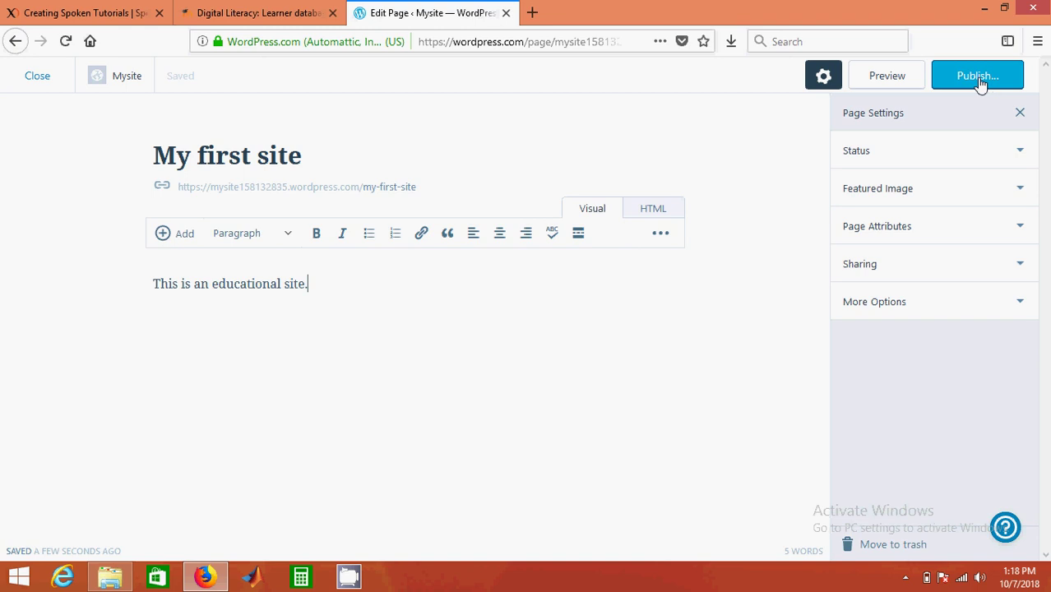
left_click(980, 84)
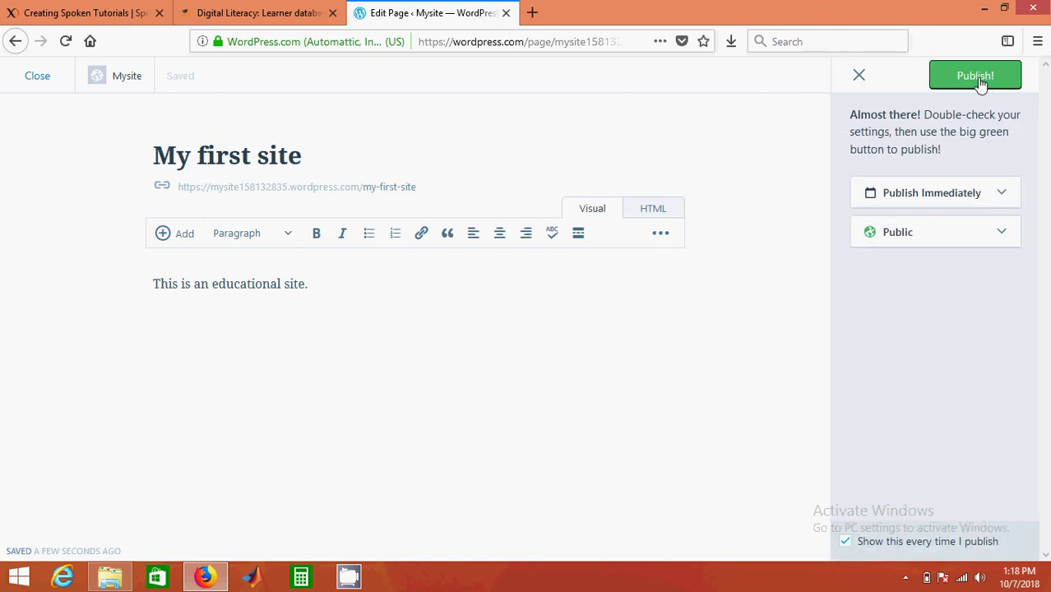
left_click(980, 79)
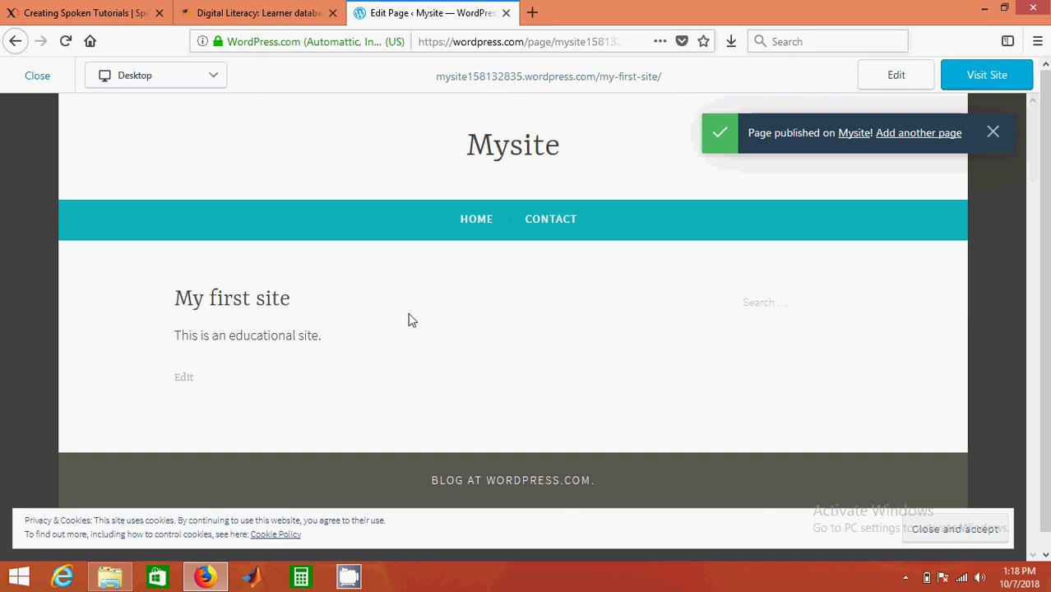
Close the published page's preview and look through the site's home page and the site management options
left_click(38, 77)
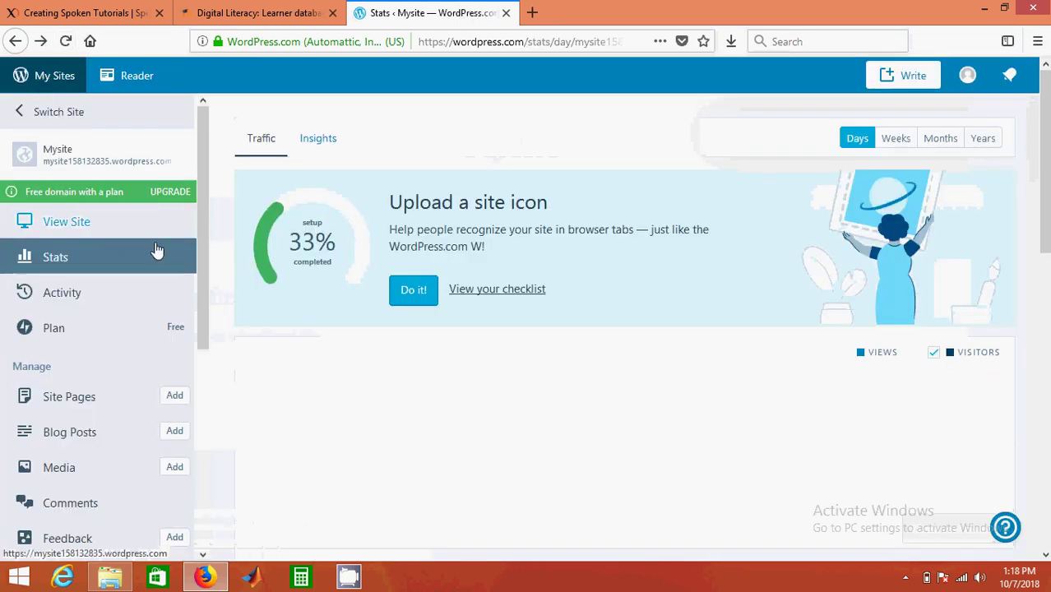
left_click(69, 232)
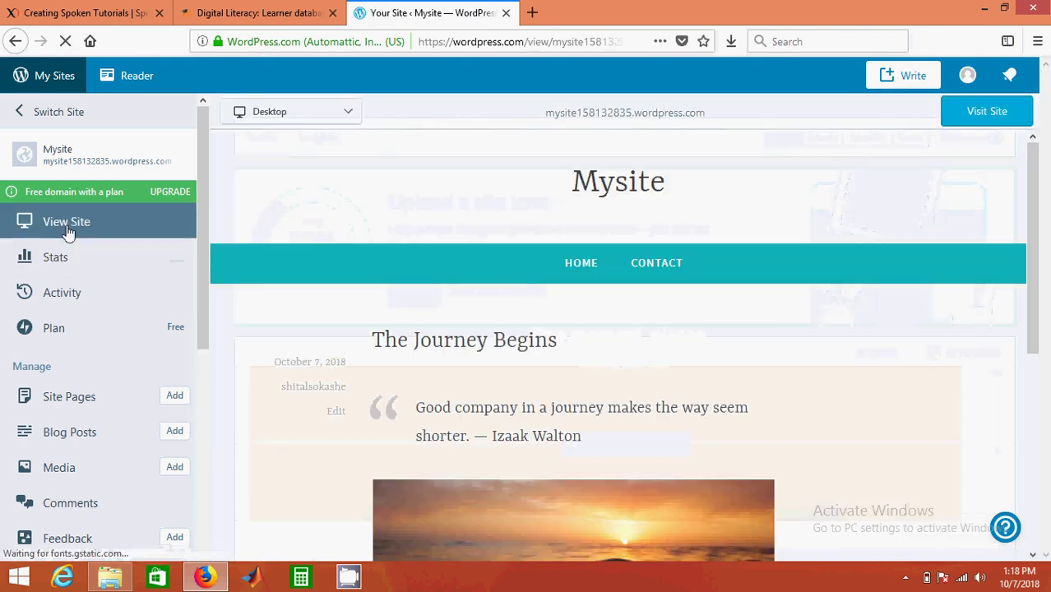
scroll(378, 214, "down", 4)
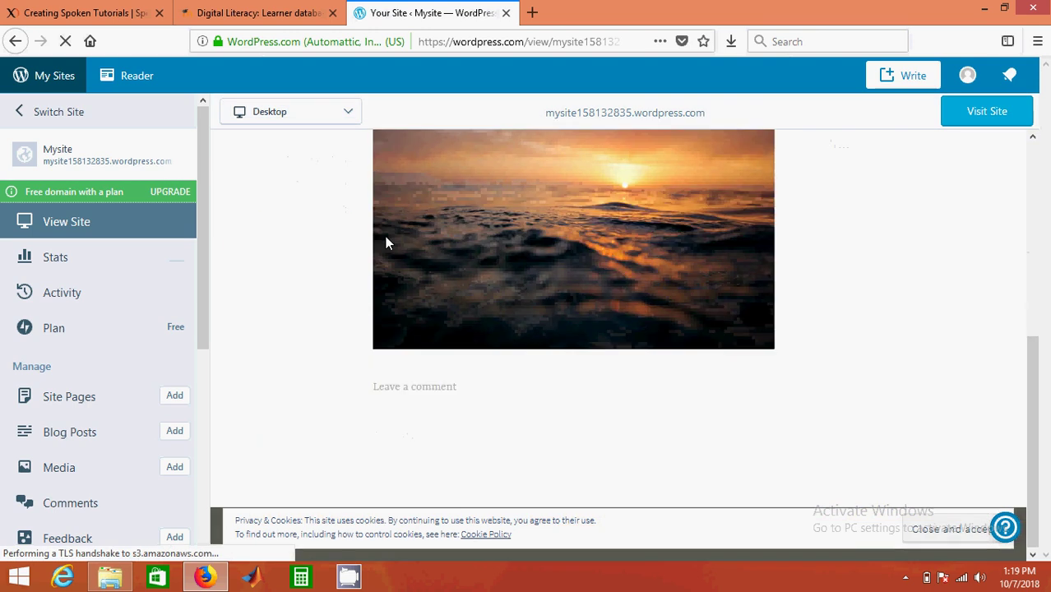
scroll(477, 349, "up", 1)
scroll(478, 351, "up", 3)
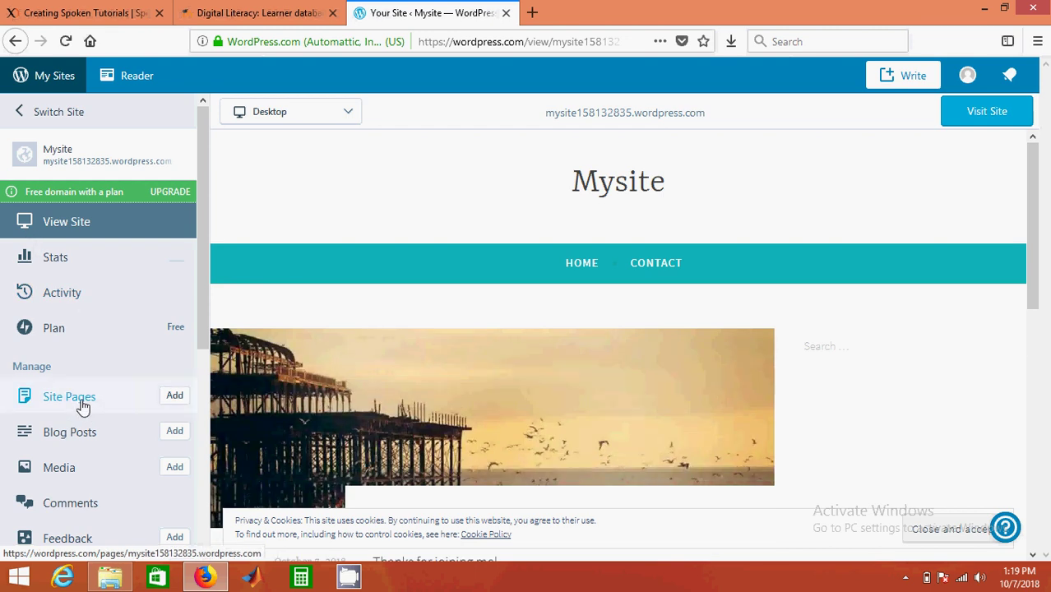
scroll(87, 364, "down", 7)
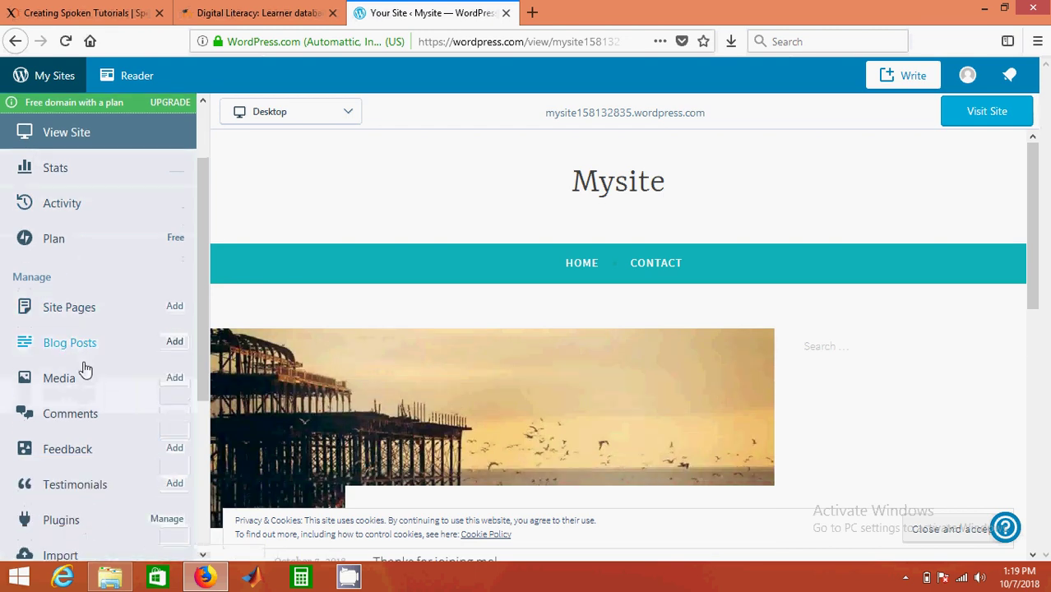